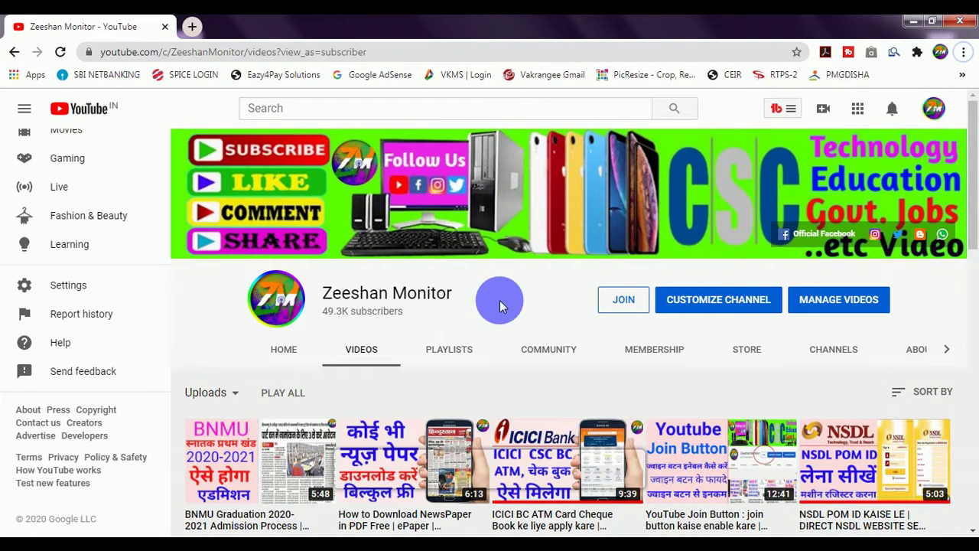
Open the e-Kalyan site ekalyan.bih.nic.in in a new browser tab and go to the Mukhyamantri Kanya Utthan Yojana application status page.
key(ctrl+t)
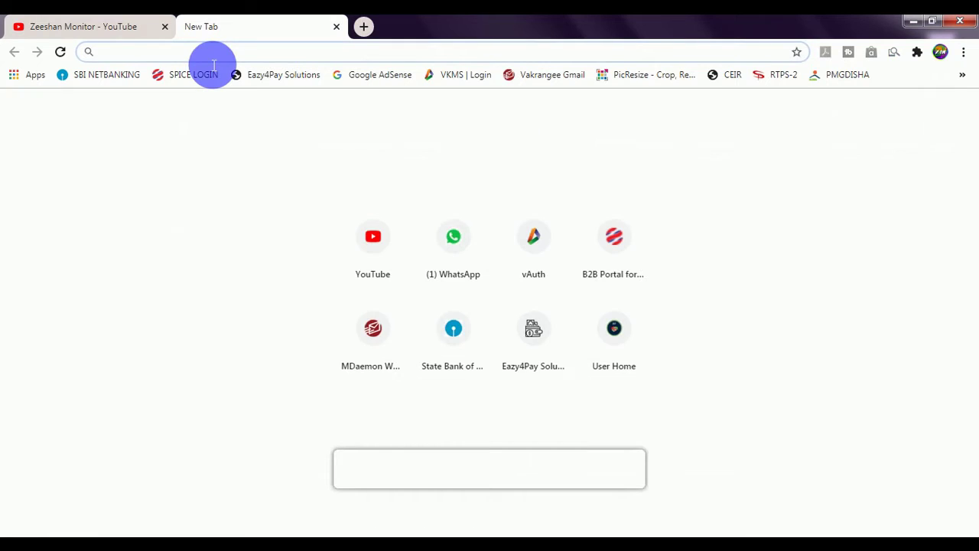
text(Ek)
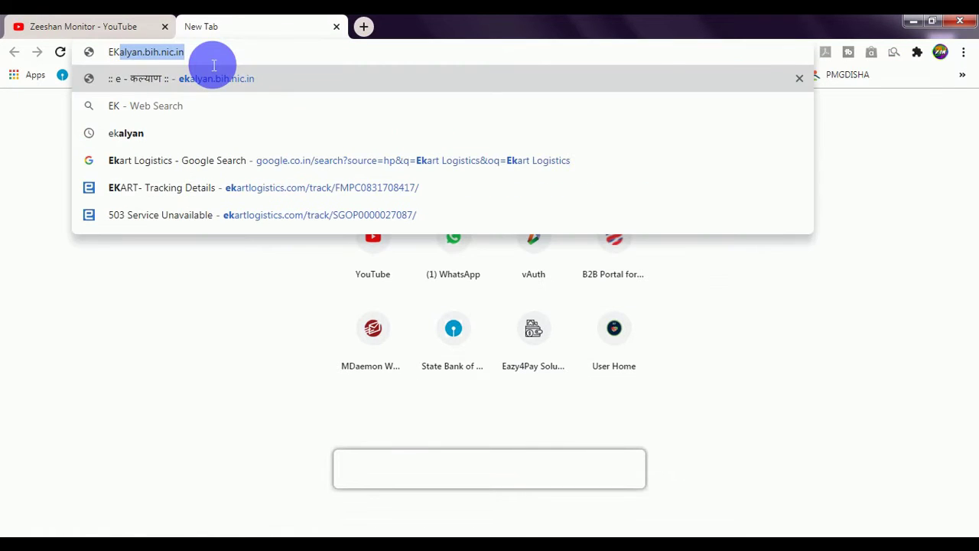
key(Return)
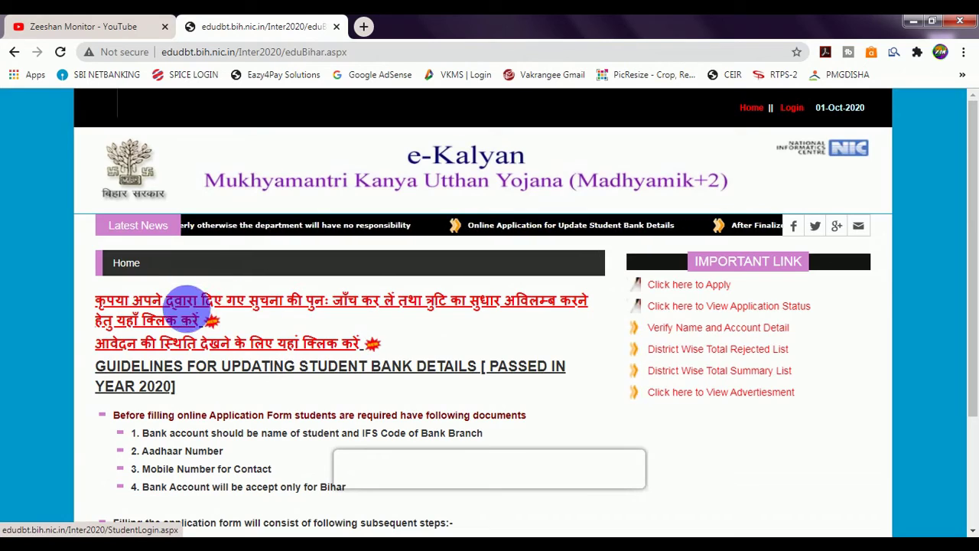
click(246, 347)
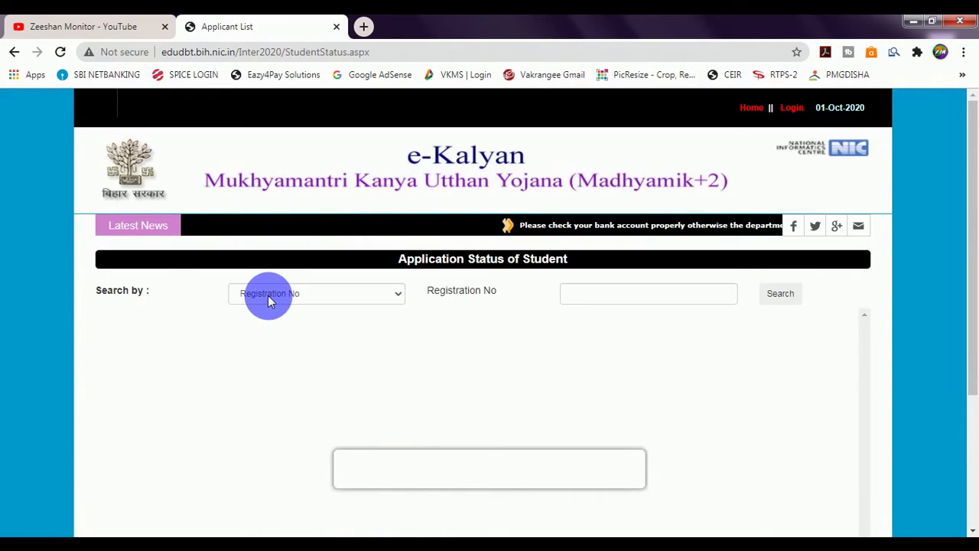
Look up the student's application status by registration number and examine the returned record.
click(267, 294)
click(270, 300)
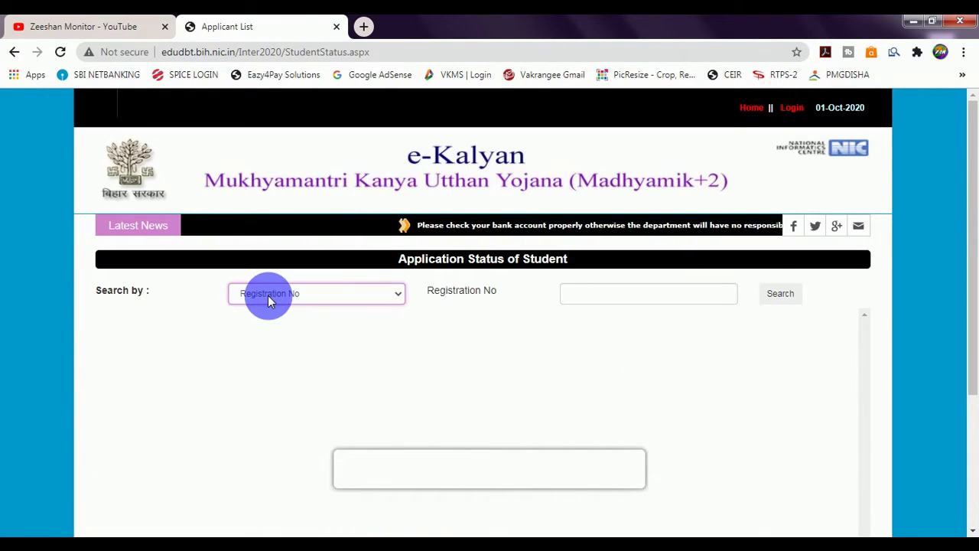
click(596, 295)
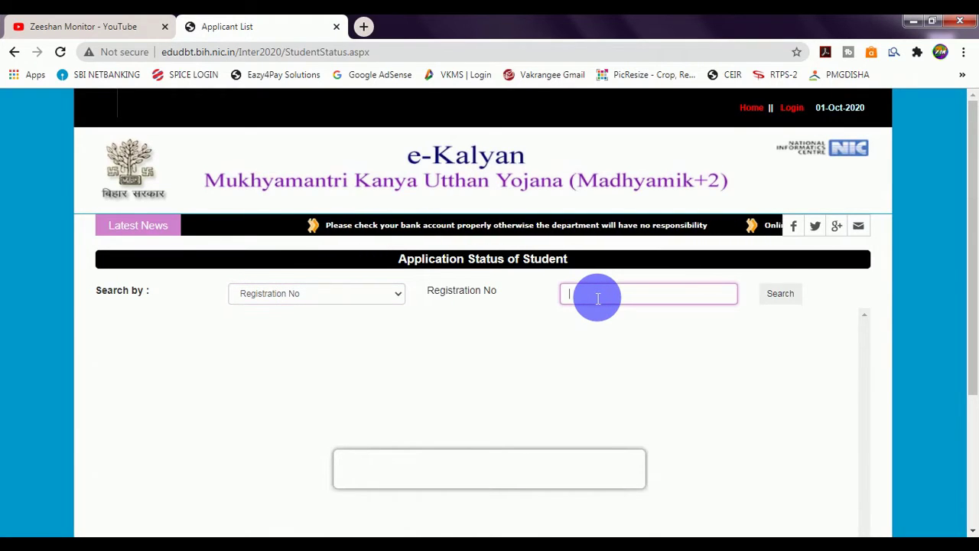
key(ctrl+v)
click(781, 294)
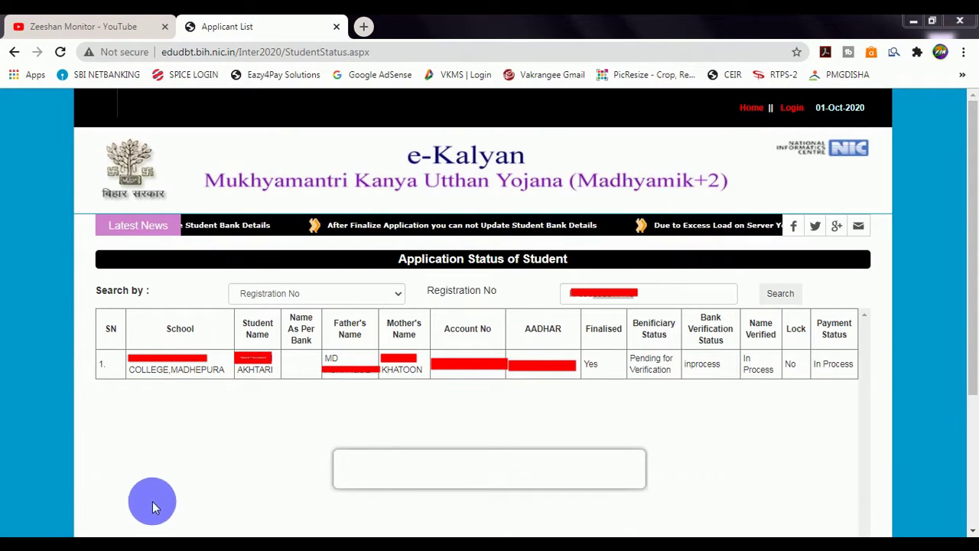
double_click(256, 369)
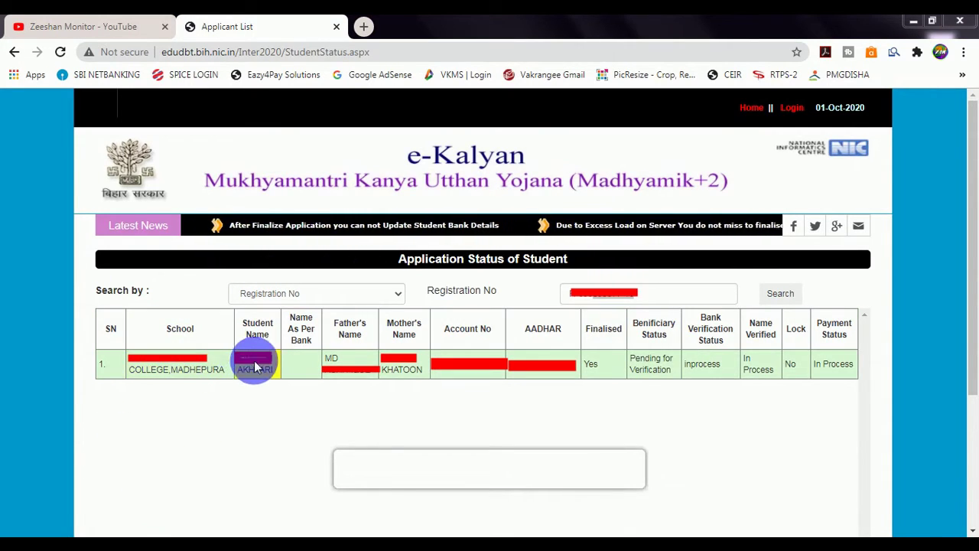
click(257, 386)
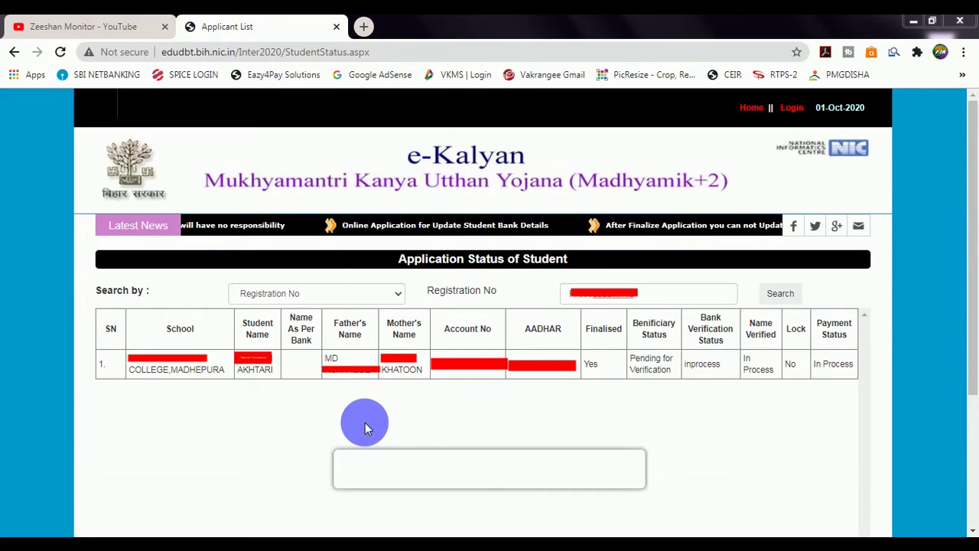
Return to the scheme's home page, open the application login and log in with the registration number, total obtained marks and captcha code.
key(alt+Left)
click(667, 288)
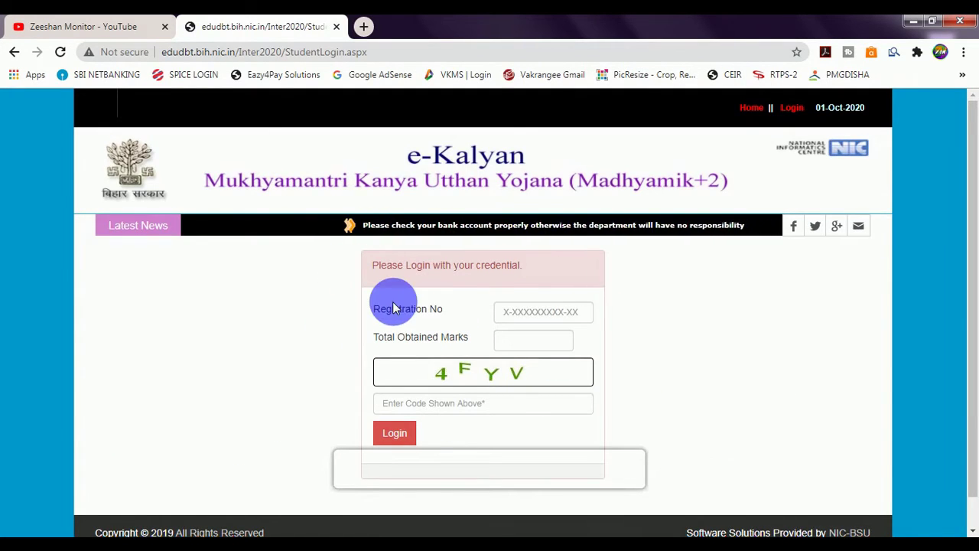
click(534, 315)
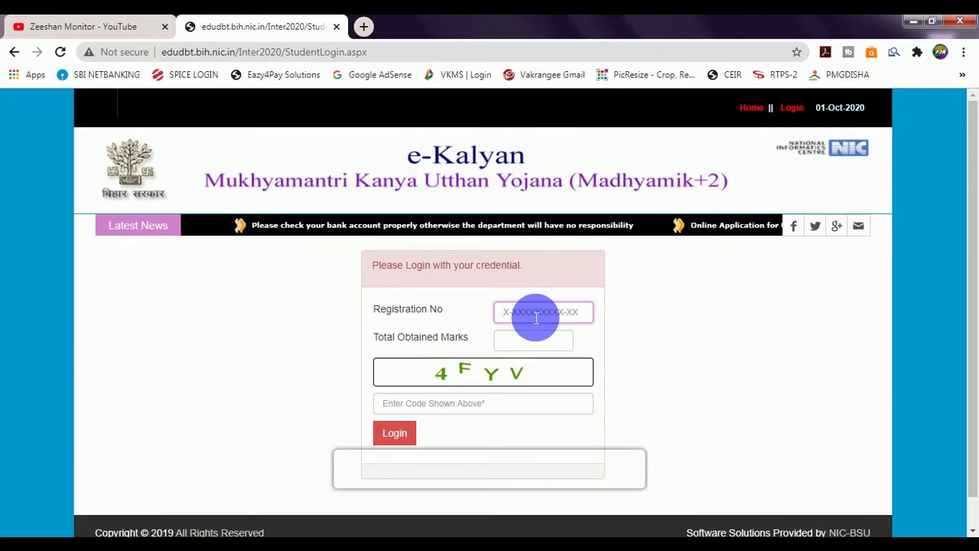
click(539, 341)
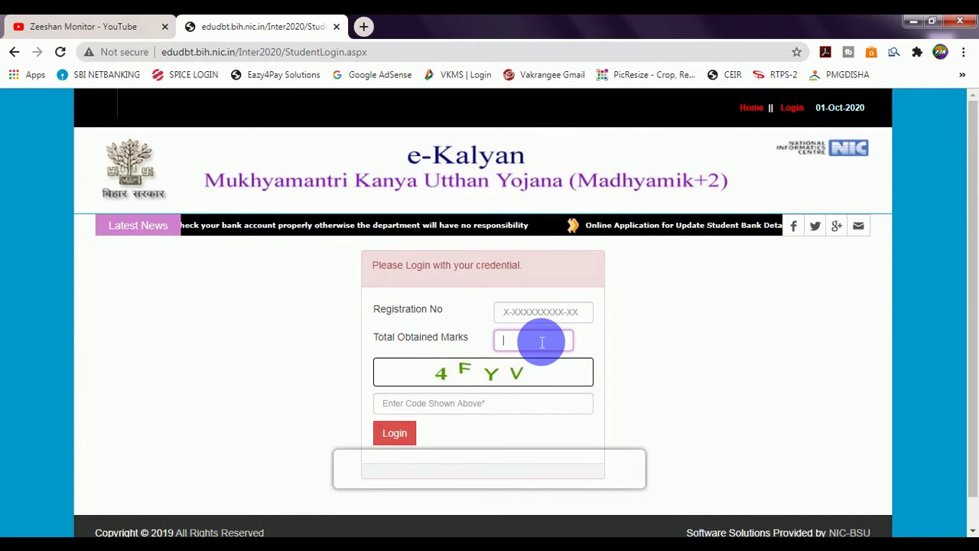
click(468, 409)
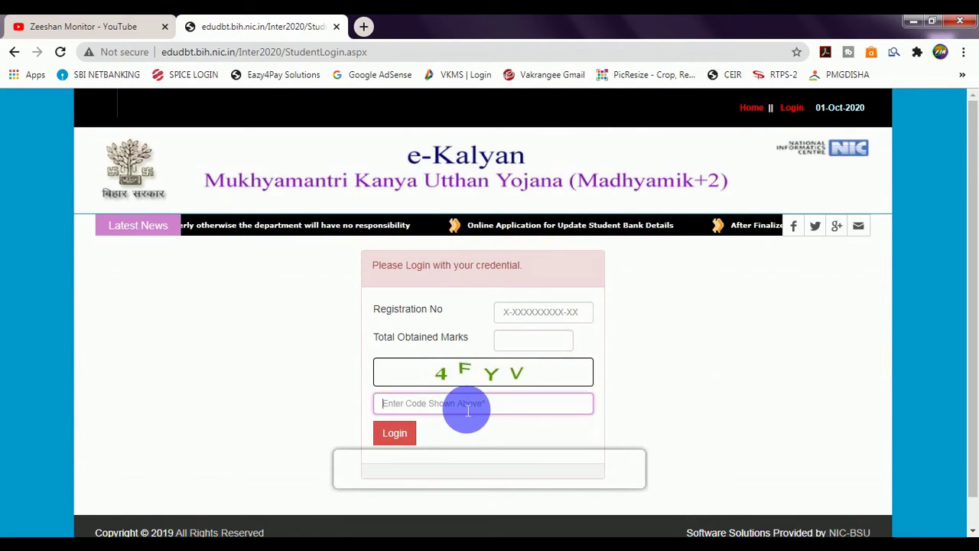
click(400, 438)
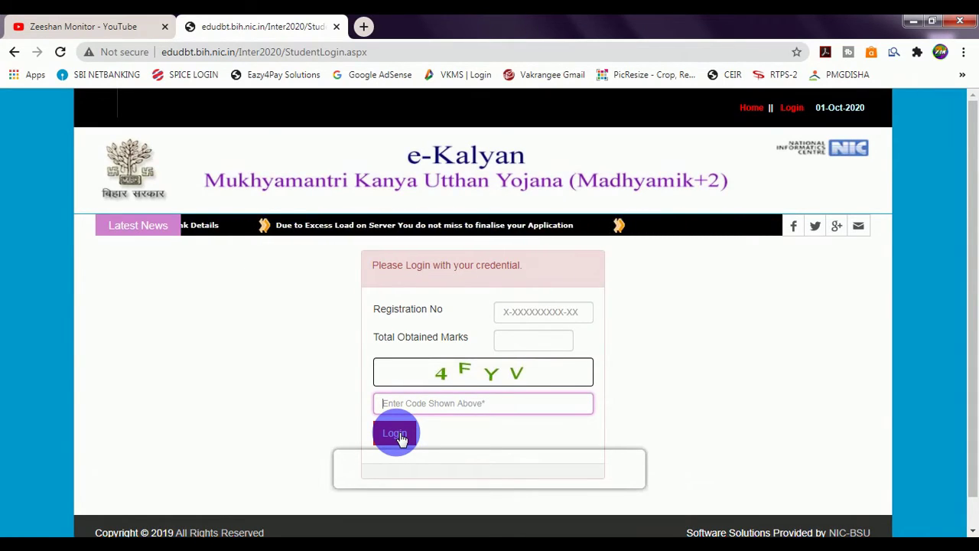
click(398, 435)
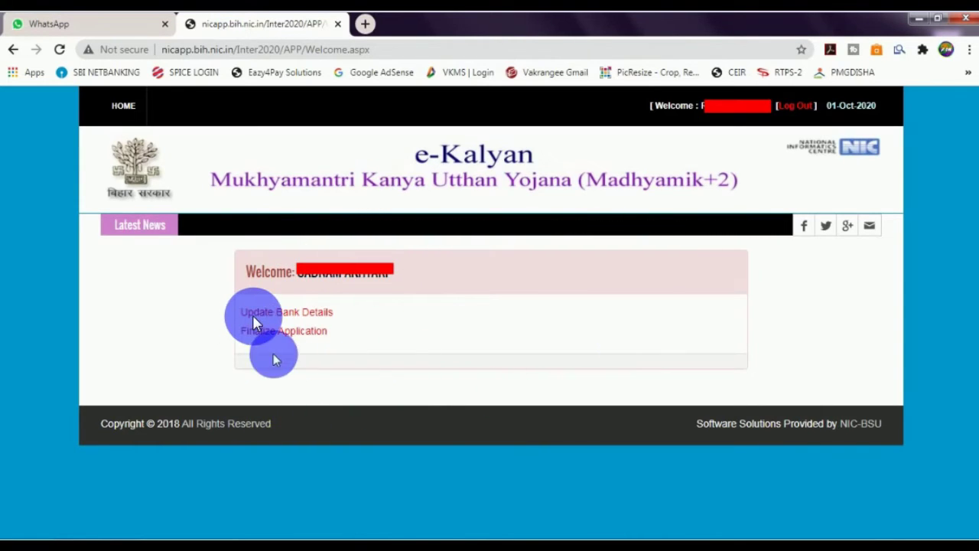
Open the bank details update form, fill in the student's Aadhaar and bank account details with IFSC code CBIN0R10001, and save them.
click(291, 314)
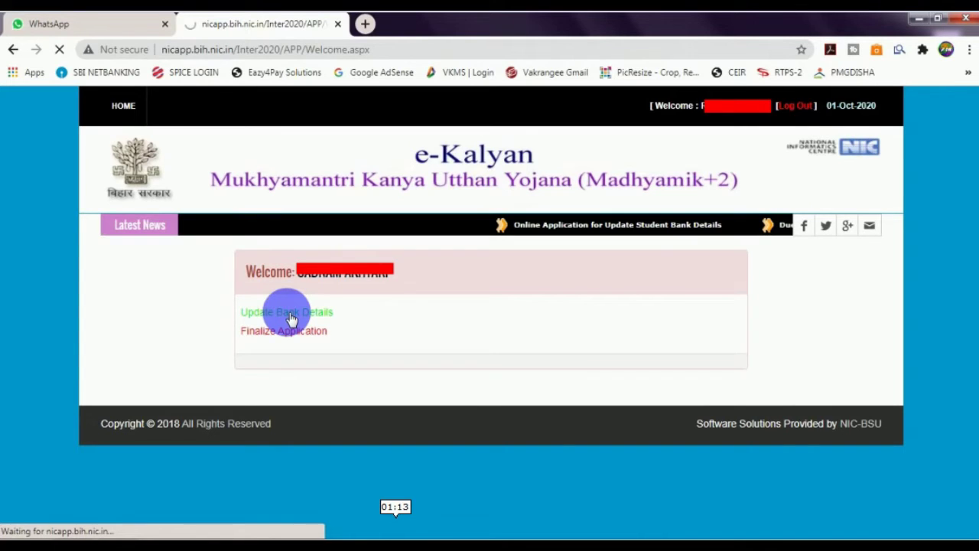
click(290, 315)
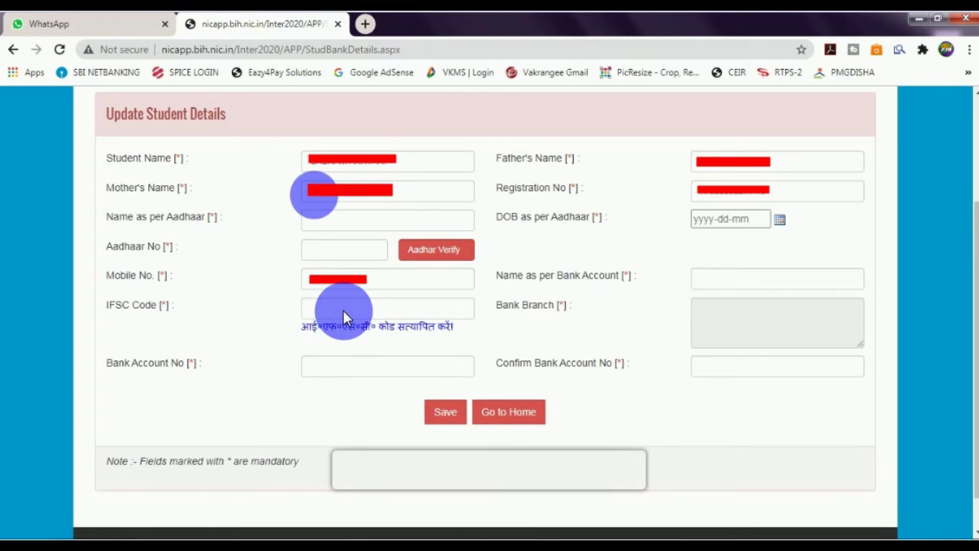
text(CBIN0R10001)
click(277, 322)
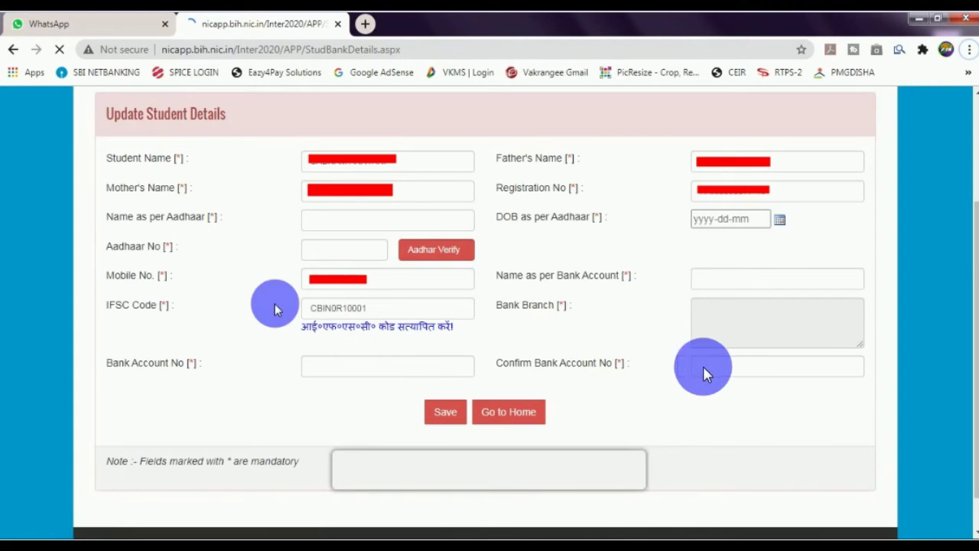
click(444, 414)
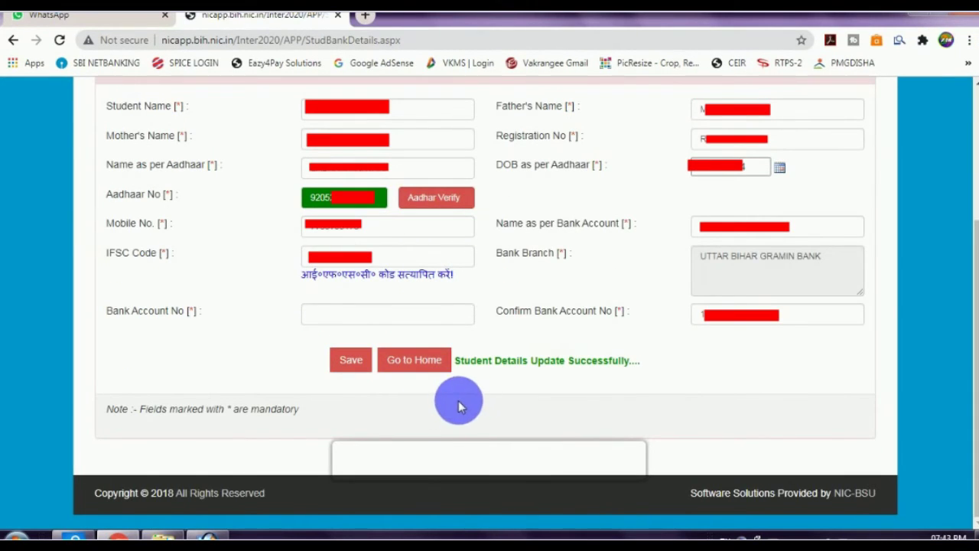
Open the Finalize Application page, accept the unmarried declaration and preview the draft copy of the application.
click(414, 367)
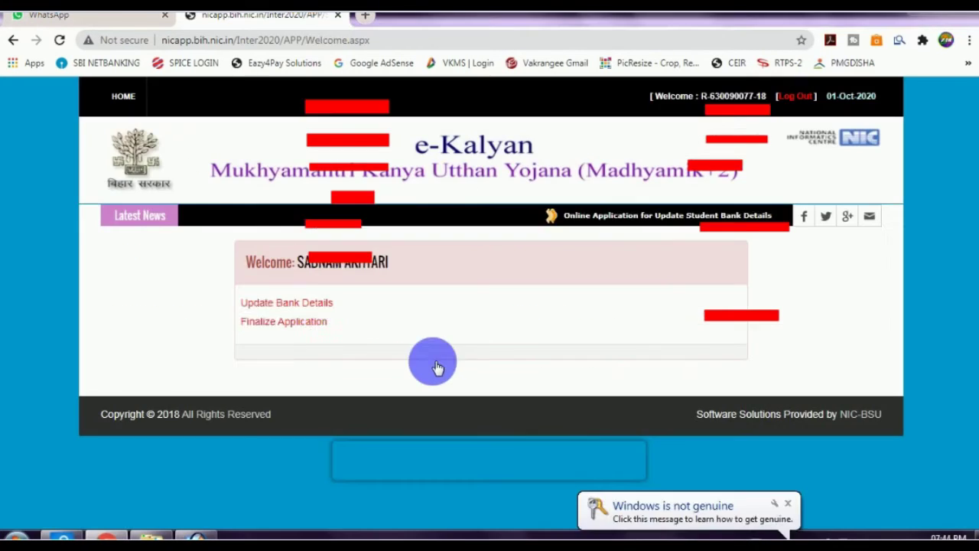
click(270, 328)
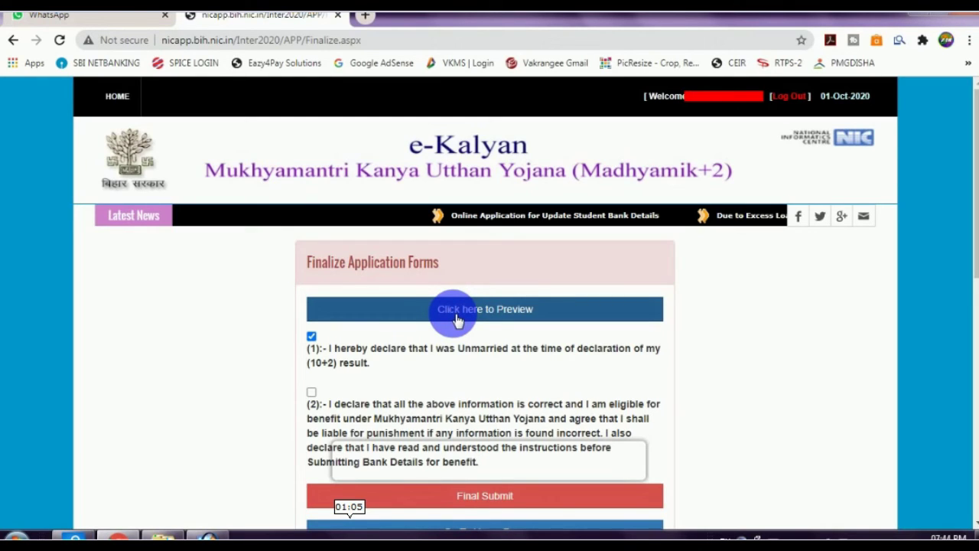
click(456, 312)
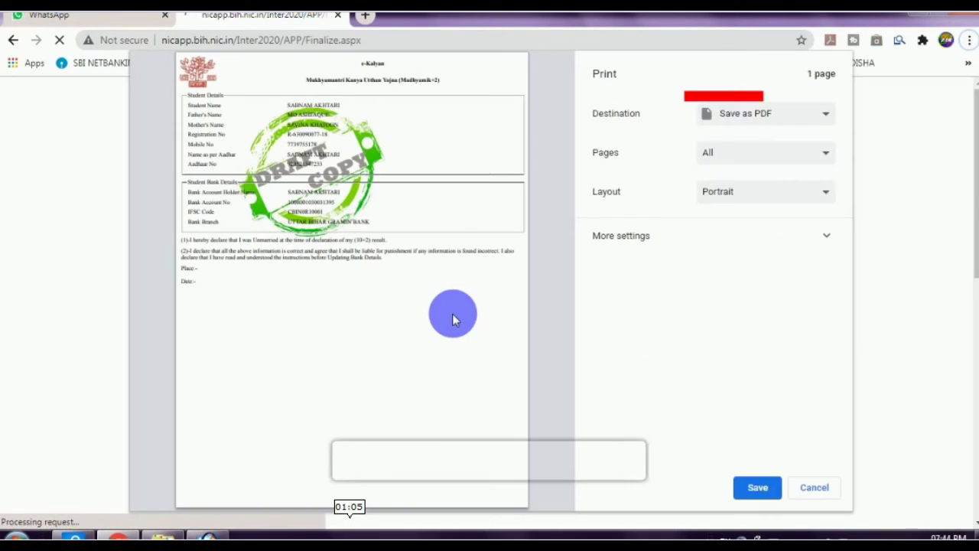
key(Escape)
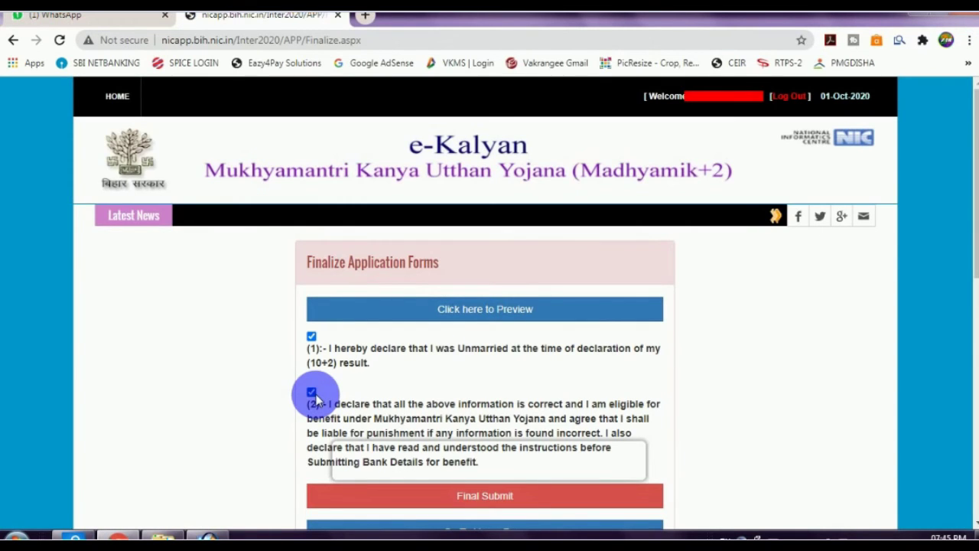
Accept the declaration that the information is correct and confirm the final submission of the application.
scroll(359, 393, down, 2)
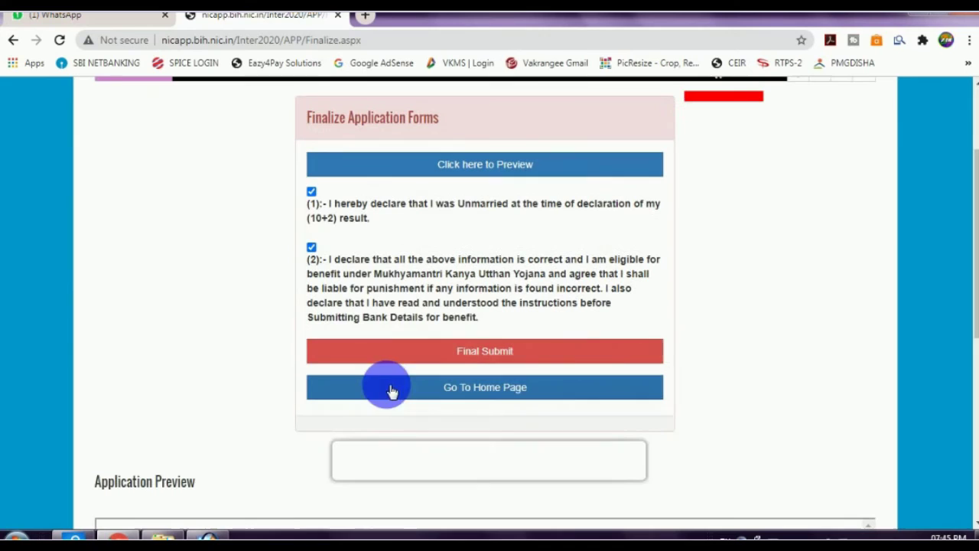
click(467, 354)
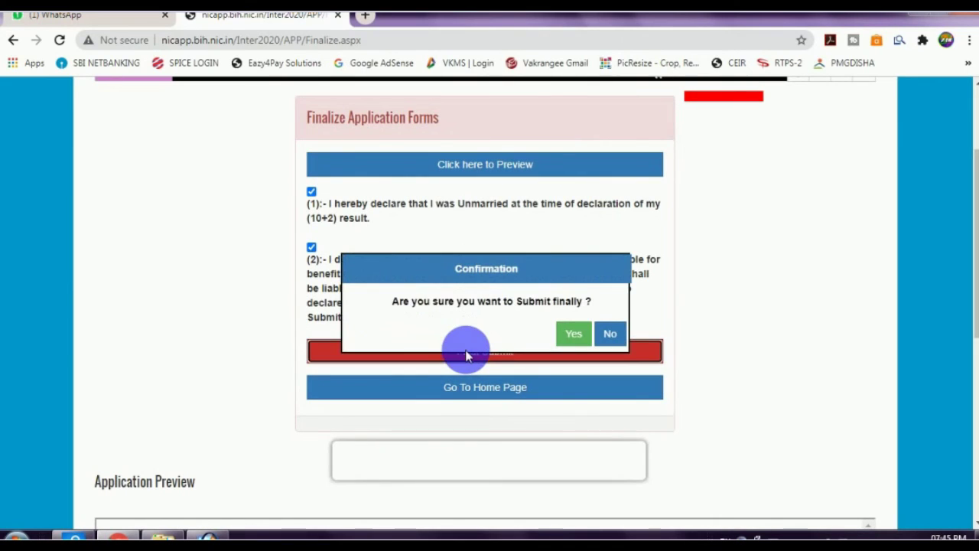
click(573, 334)
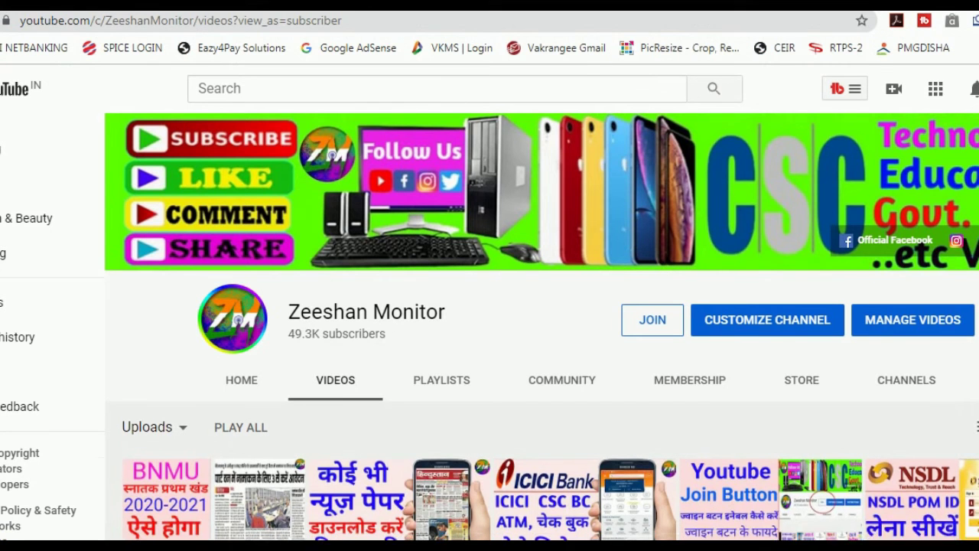
scroll(551, 459, down, 1)
scroll(542, 321, down, 3)
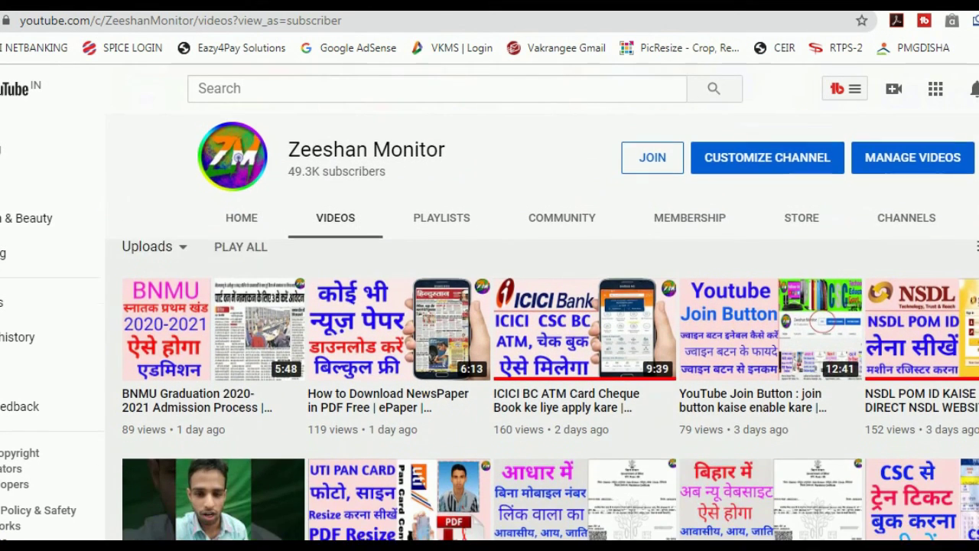
scroll(542, 321, down, 4)
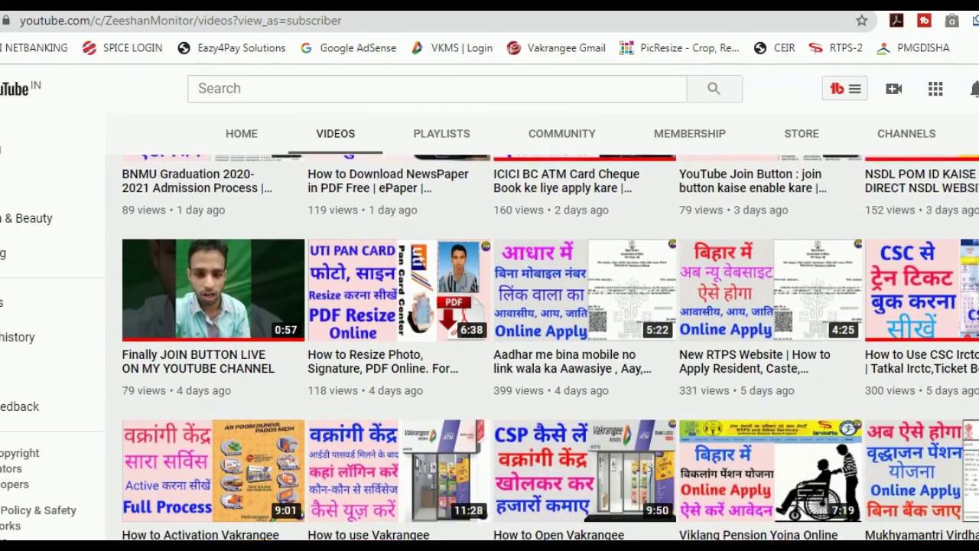
scroll(542, 322, down, 3)
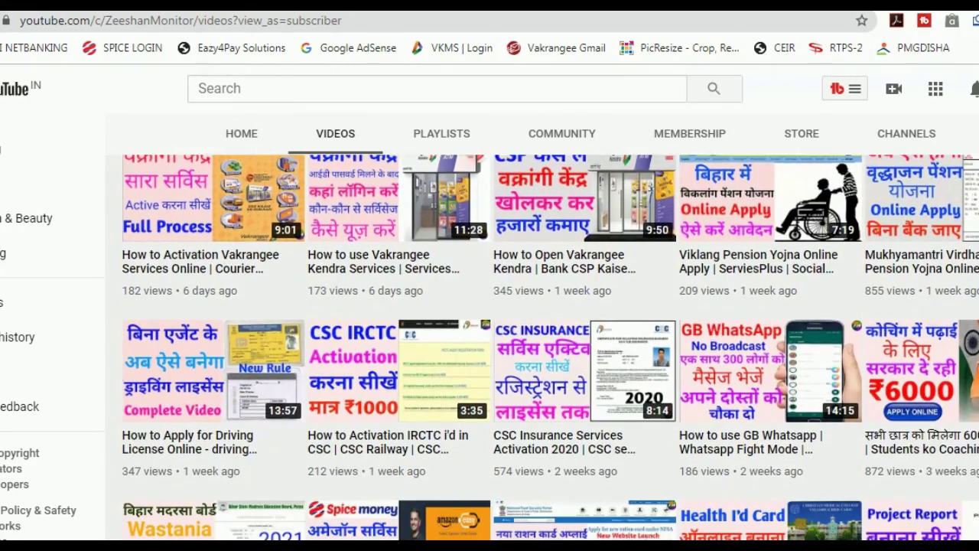
scroll(542, 321, down, 3)
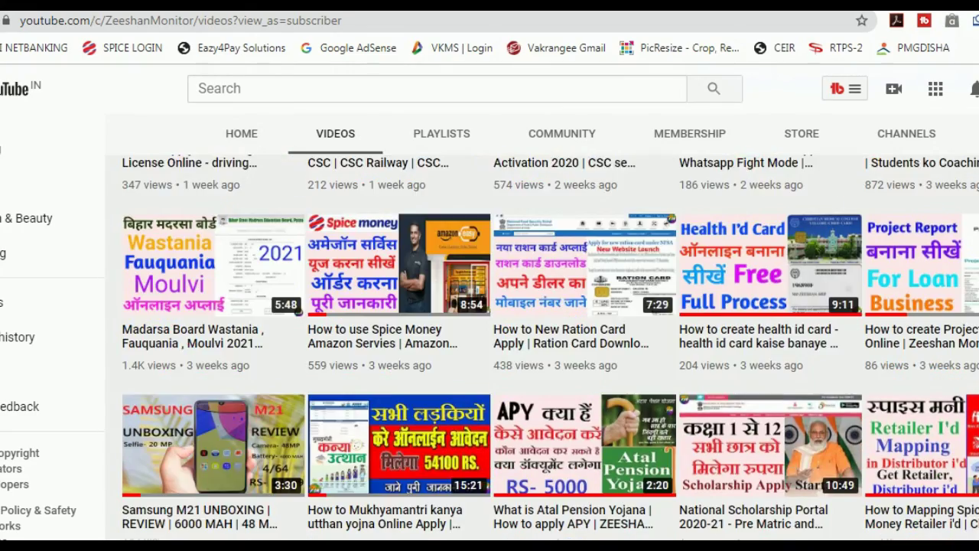